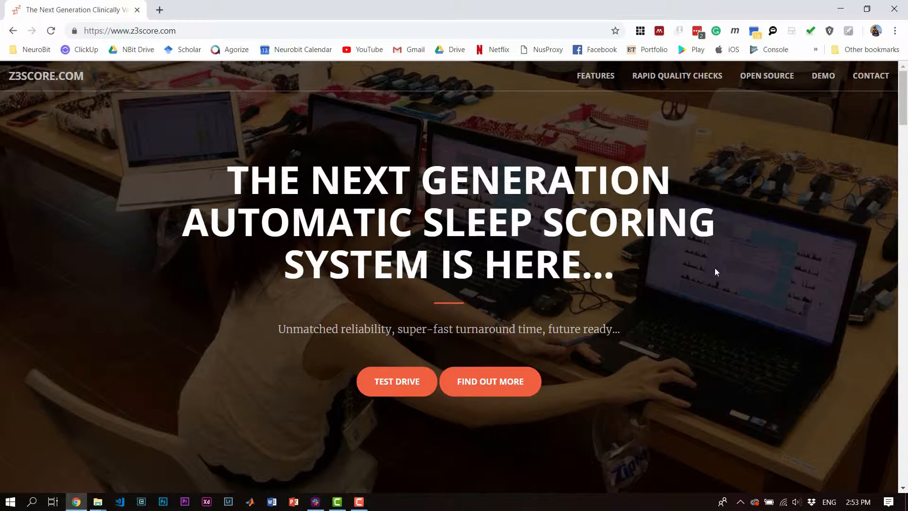
Jump to the free test drive details on the Z3Score website.
scroll(714, 271, "down", 7)
scroll(443, 237, "up", 4)
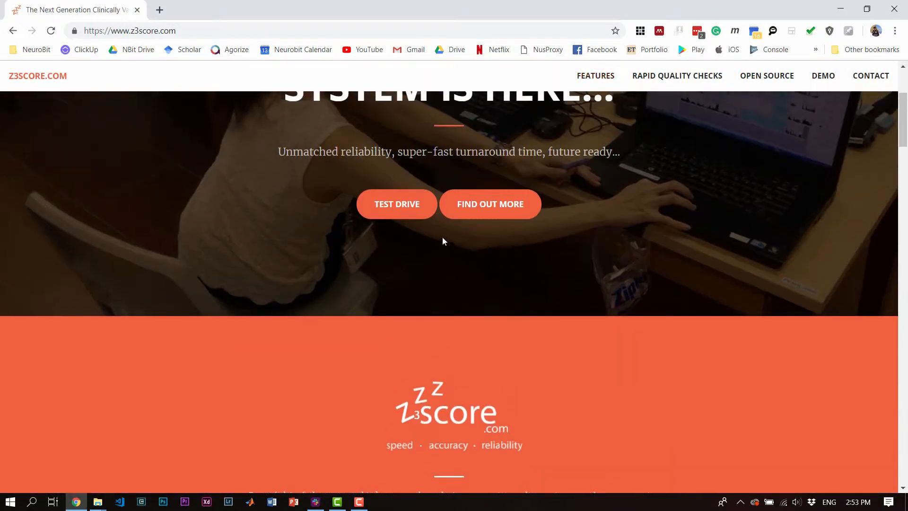
left_click(412, 208)
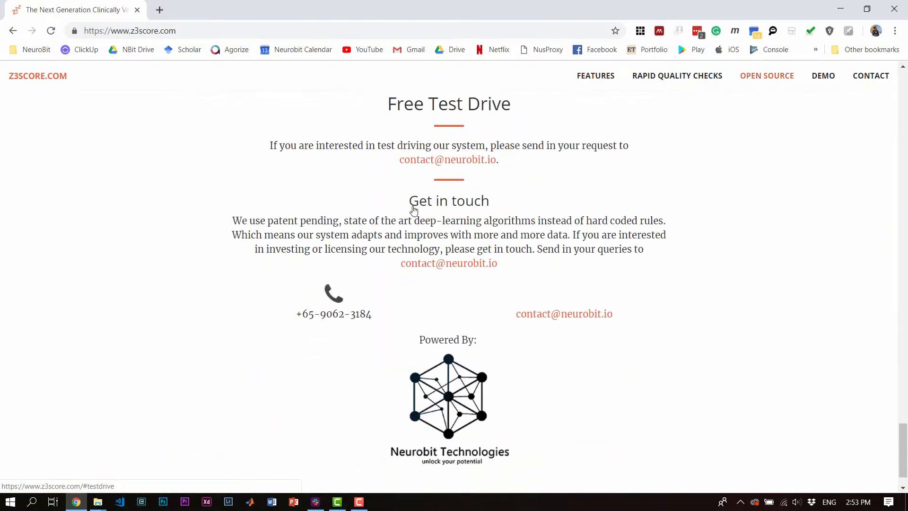
scroll(535, 276, "up", 6)
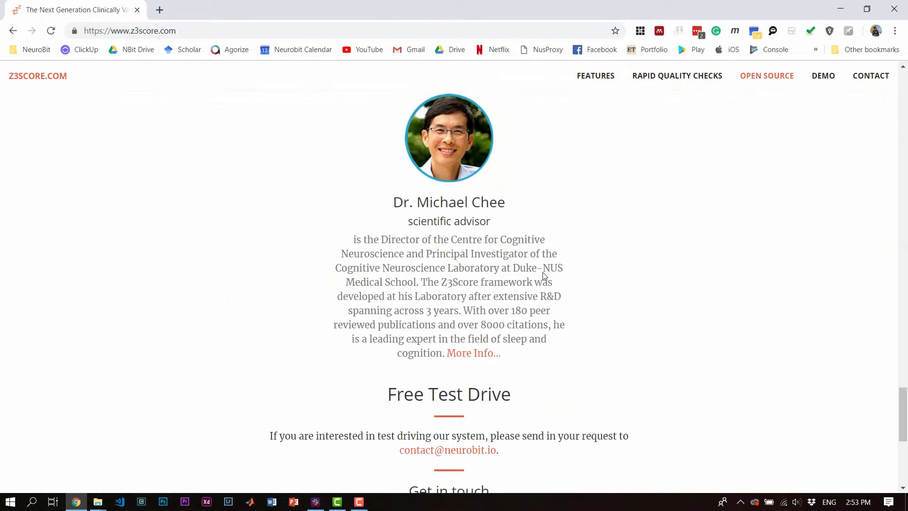
scroll(543, 276, "up", 15)
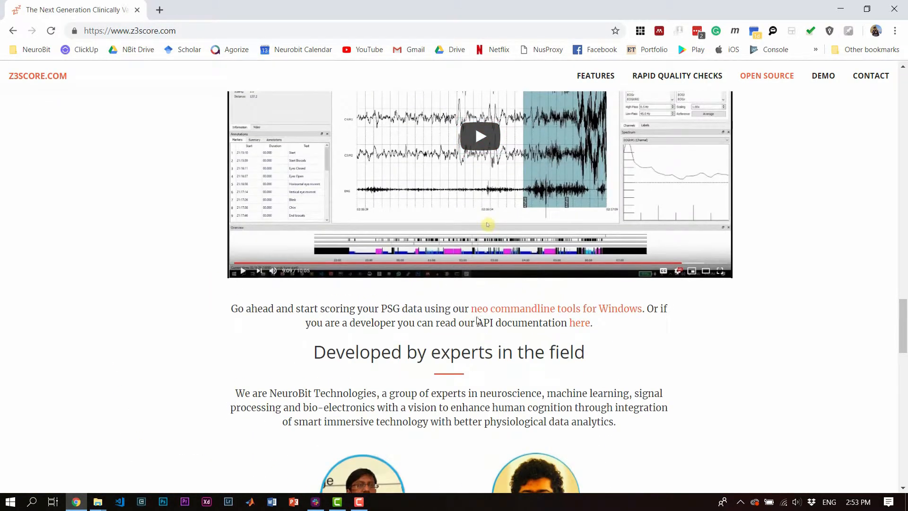
Start downloading neo-latest.zip for Windows, then cancel the download.
left_click(535, 310)
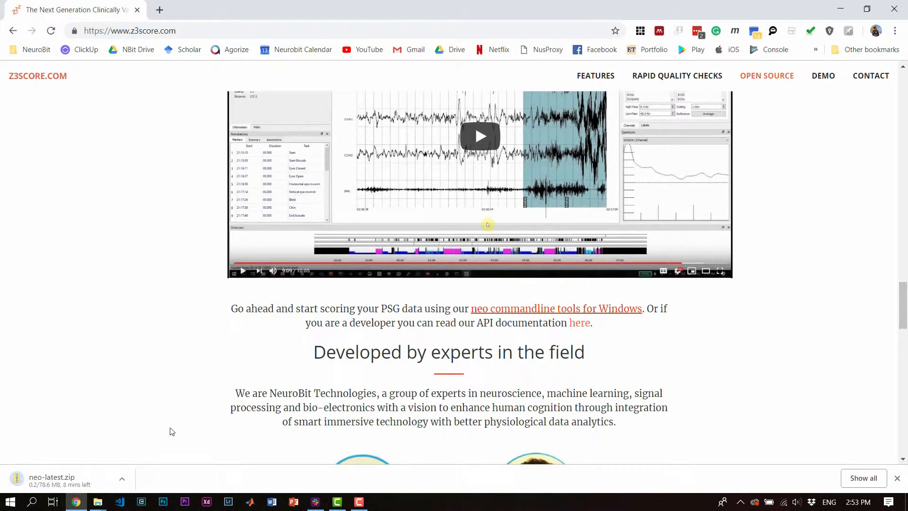
left_click(122, 479)
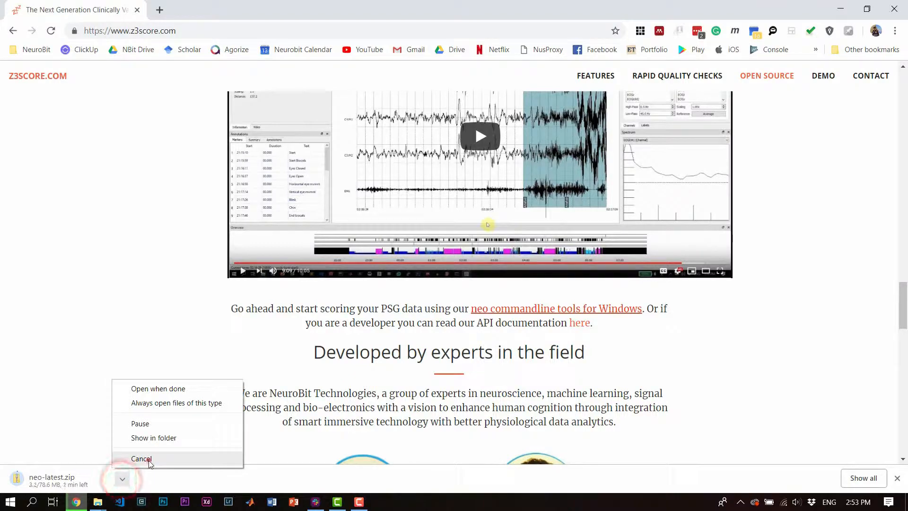
left_click(149, 460)
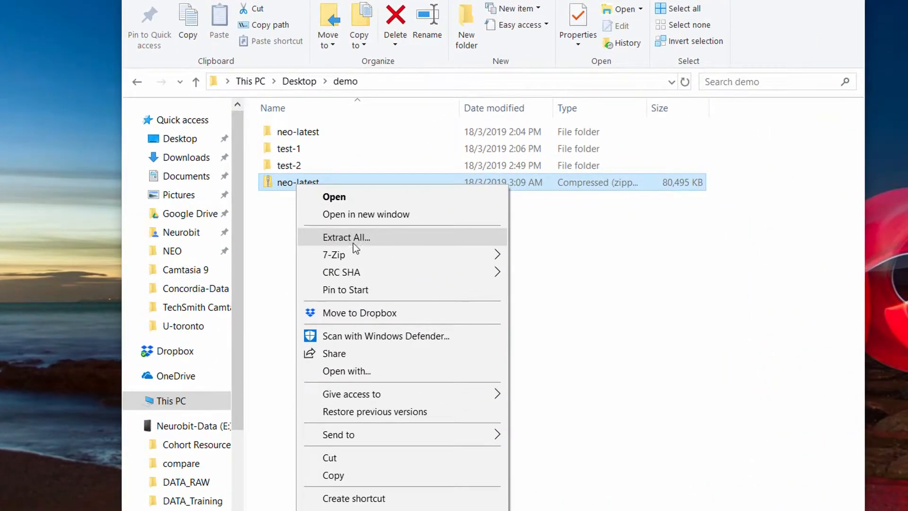
Open neo-latest\neo-v1.0.0 and launch the neo-commandline console.
left_click(602, 303)
double_click(302, 134)
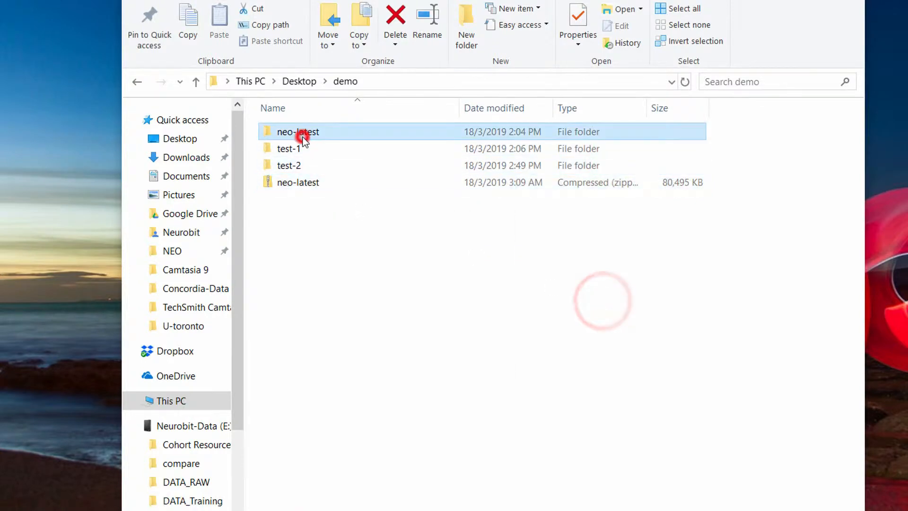
double_click(295, 131)
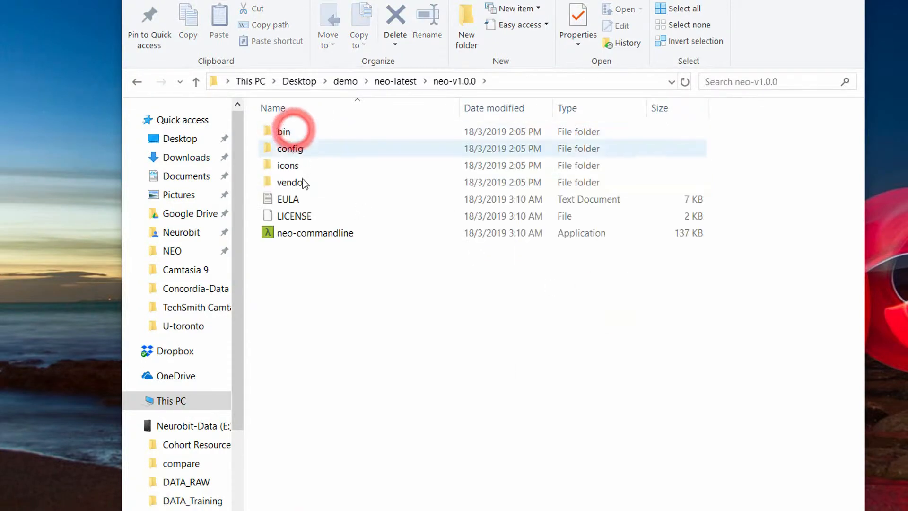
double_click(317, 233)
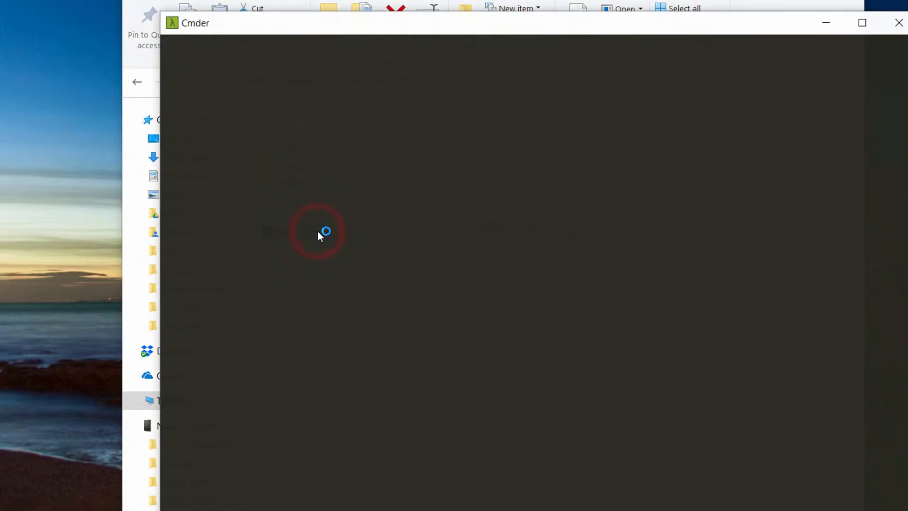
Run neo to print its usage and the check, config, remove, score, update, usage commands.
type("neo")
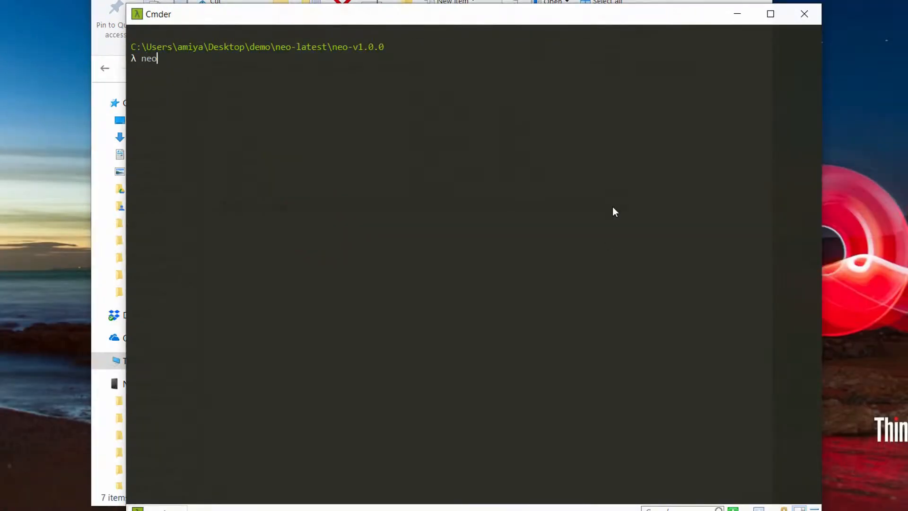
key("Return")
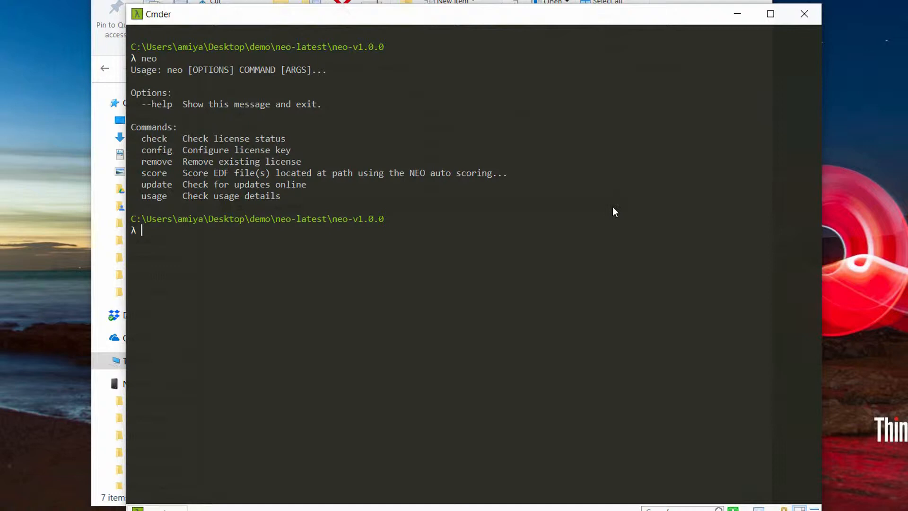
type("neo config")
Run neo config with the default server URL and the account e-mail, aborting at the key prompt.
key("Return")
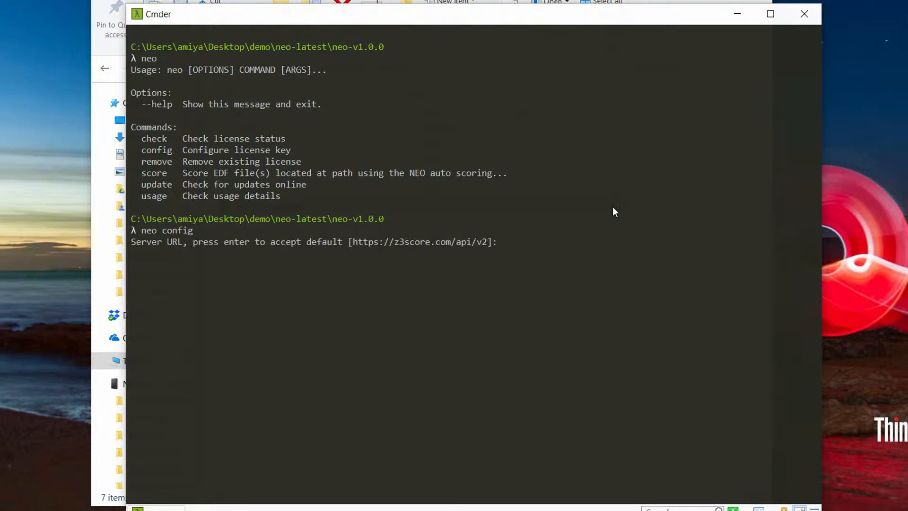
key("Return")
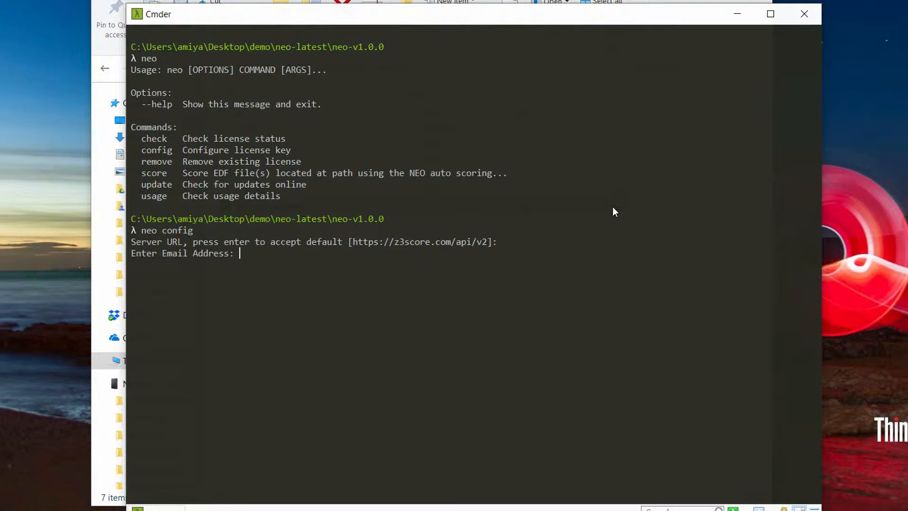
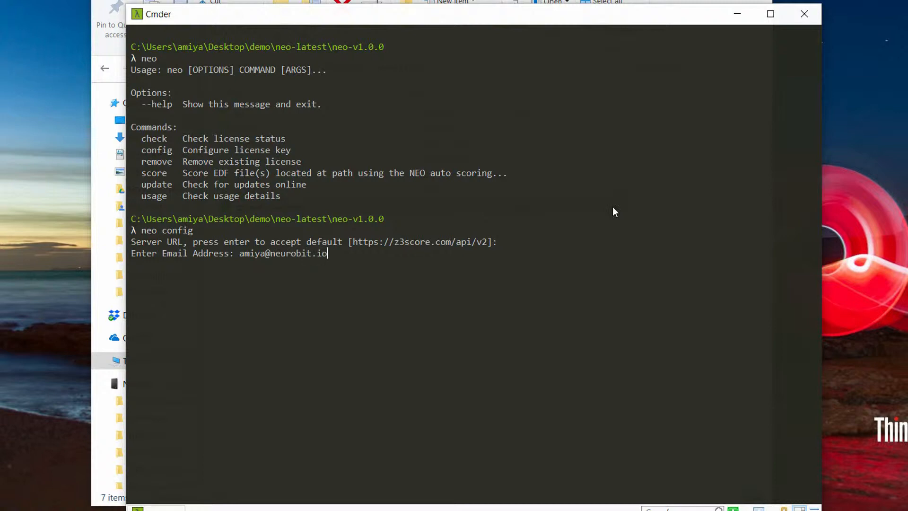
key("Return")
key("ctrl+c")
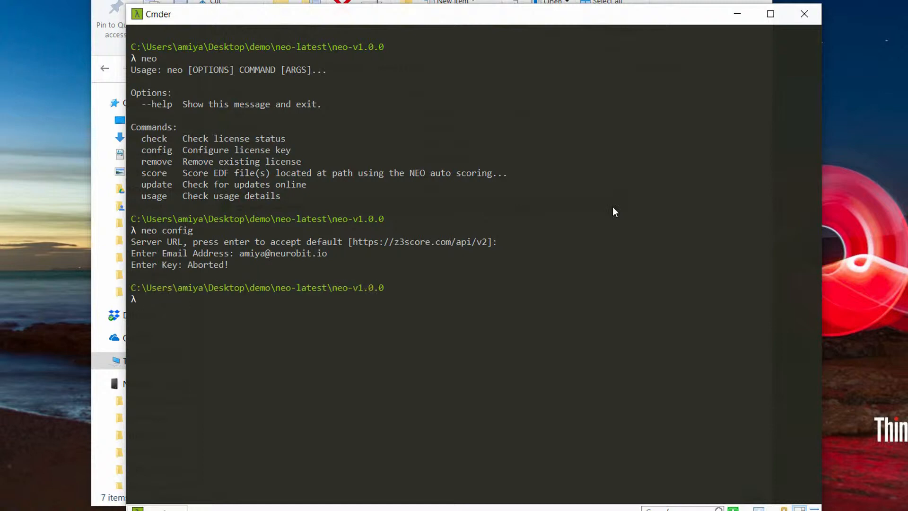
Clear the terminal and reprint neo's command list.
type("clear")
key("Return")
type("neo")
key("Return")
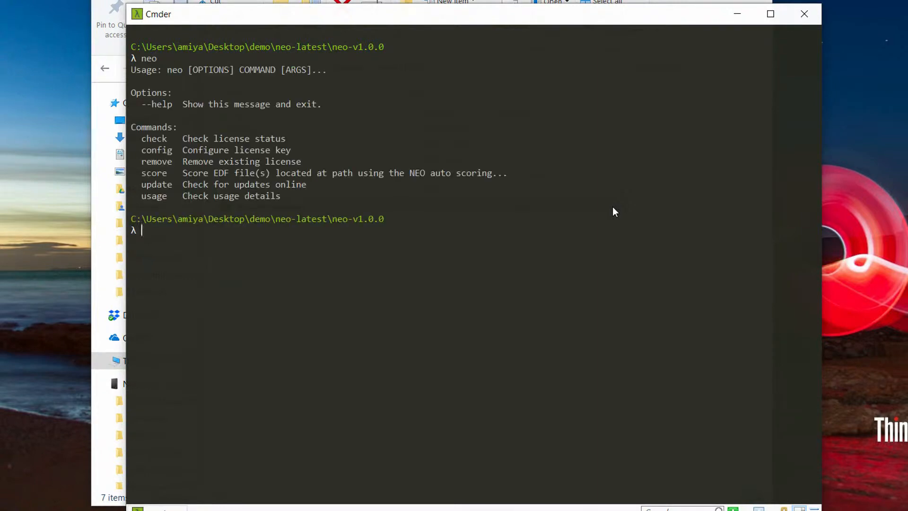
Run neo check and neo usage, showing 4007.03 of 5000 credits left.
type("neo check")
key("Return")
type("neo ")
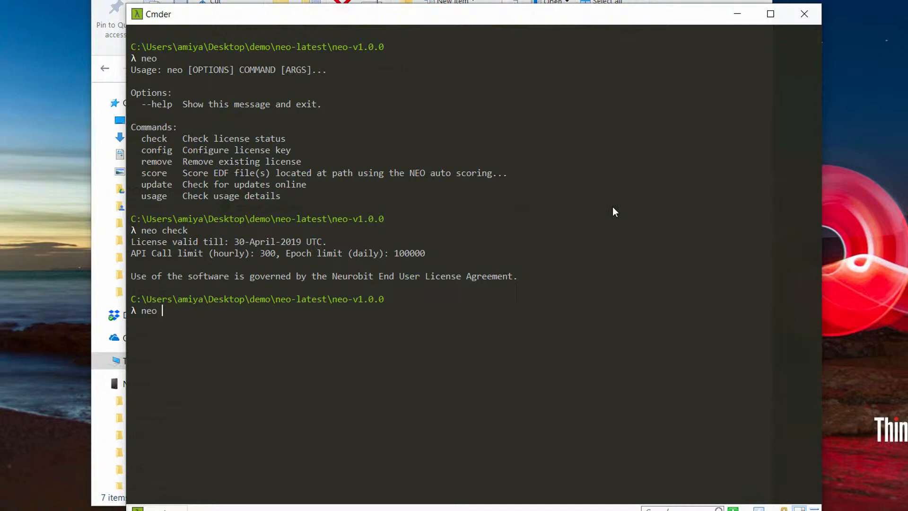
type("usage")
key("Return")
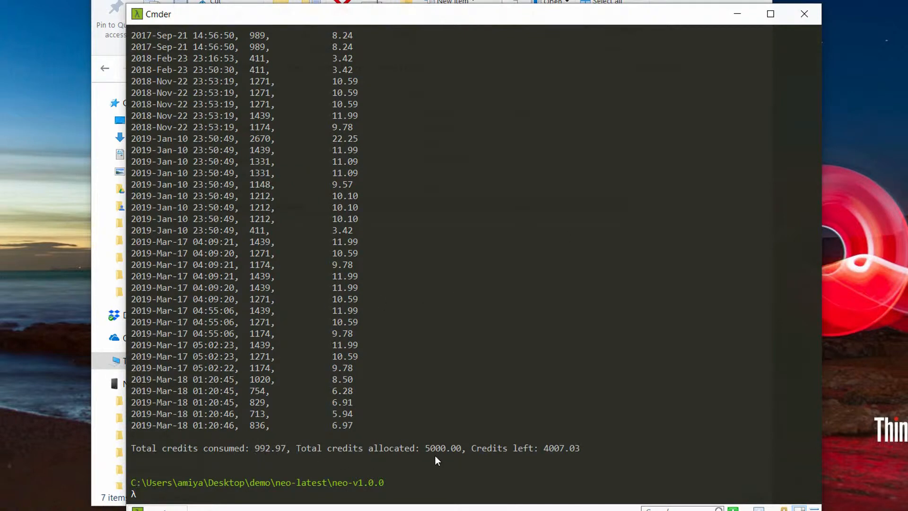
scroll(503, 320, "up", 10)
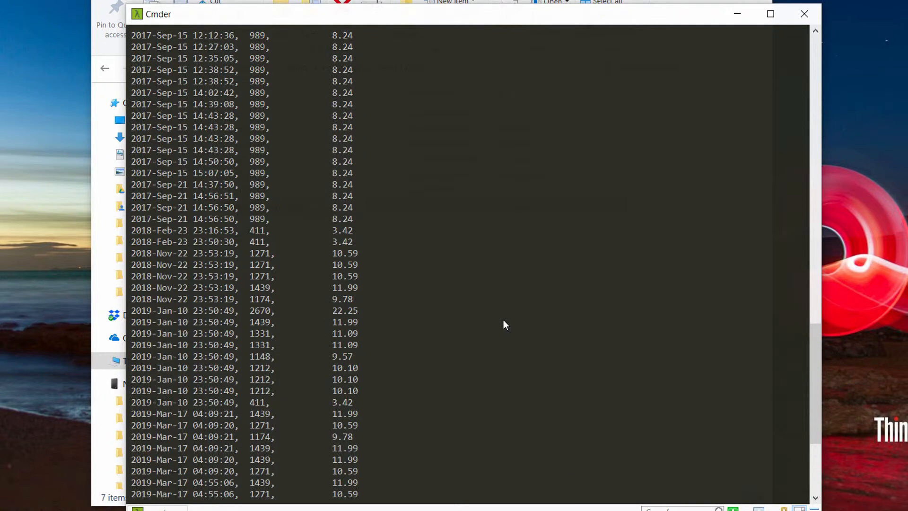
scroll(503, 319, "up", 20)
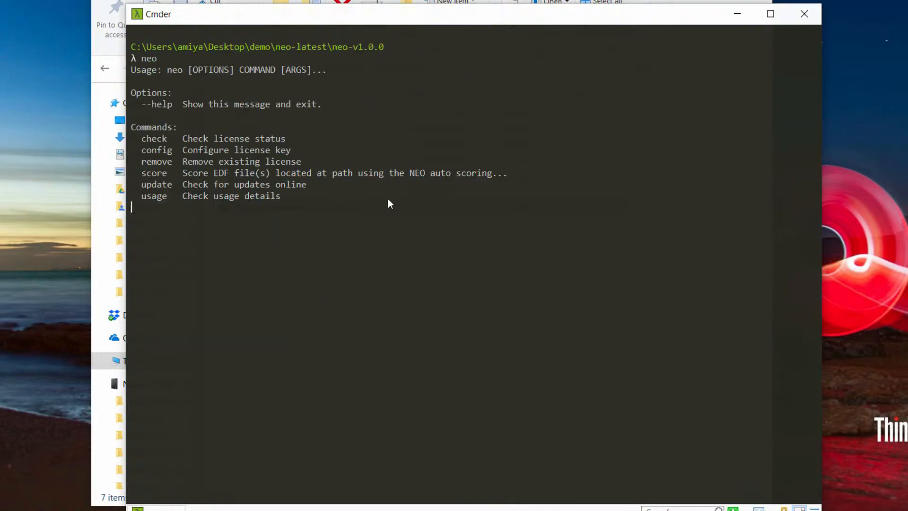
type("n")
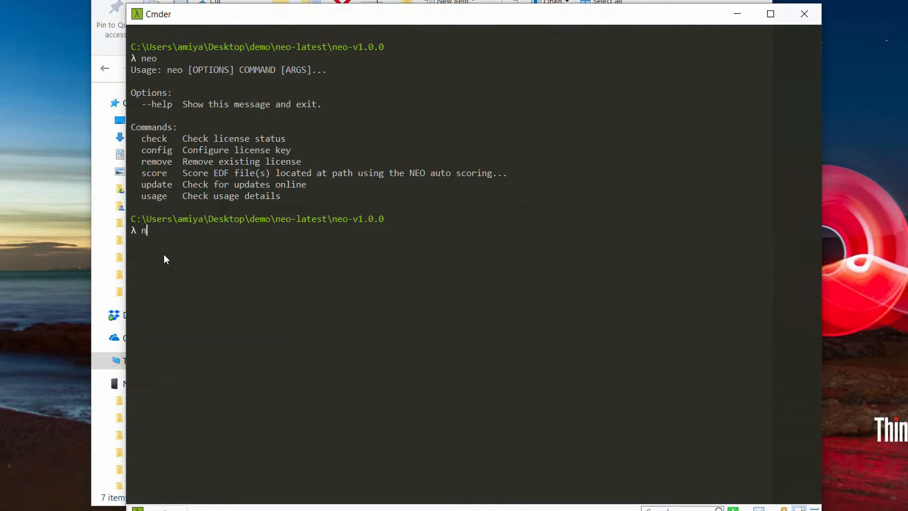
type("eo update")
Run neo update, confirming version 1.0.0 has no new updates.
key("Return")
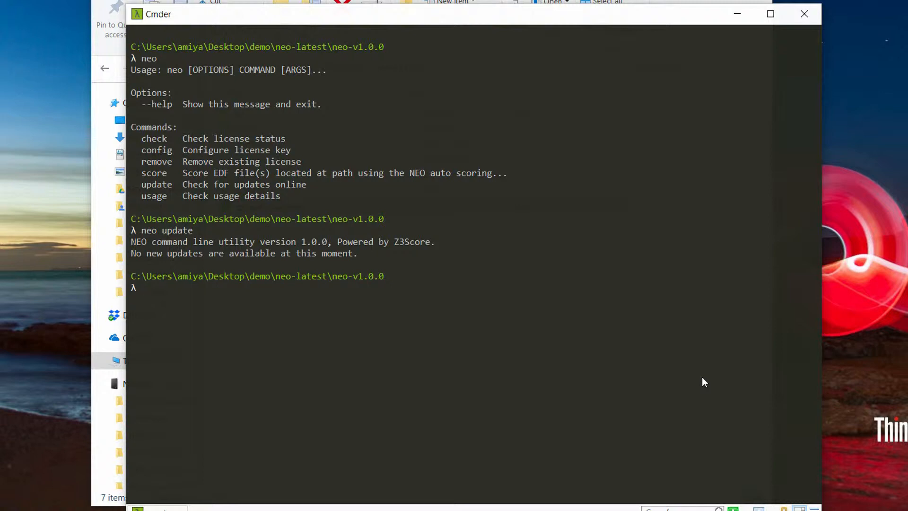
Clear the screen and display the help for neo score --help.
type("clear")
key("Return")
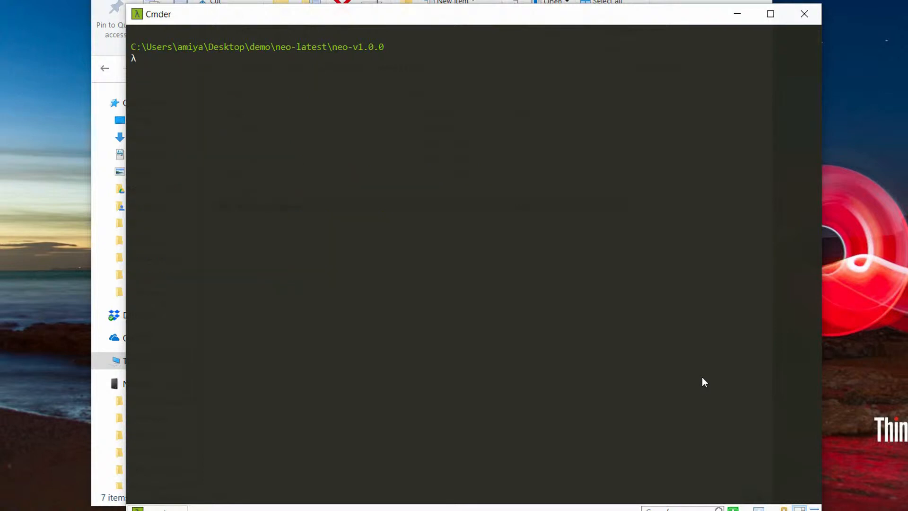
type("neo score -")
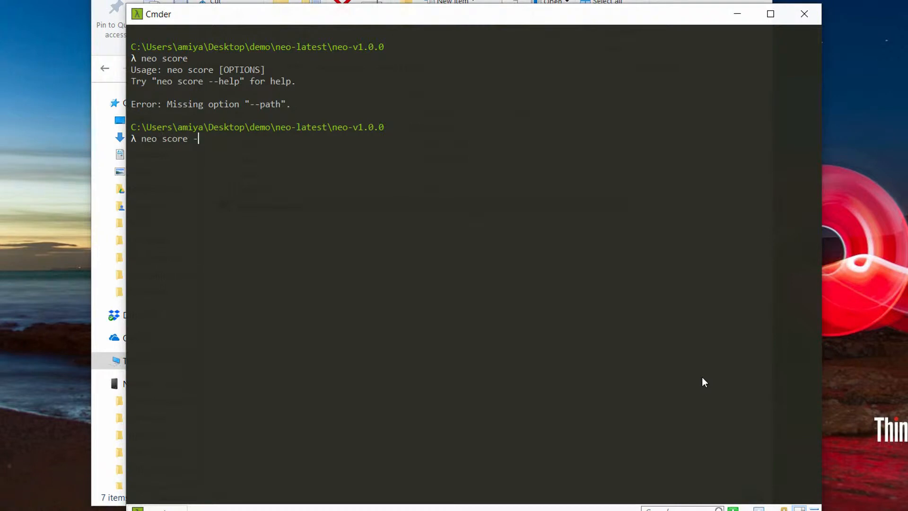
type("-help")
key("Return")
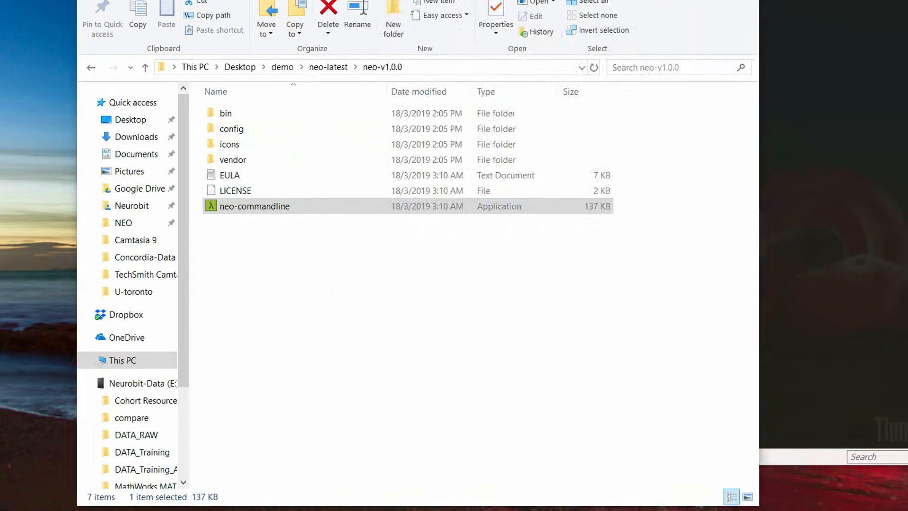
Go to the demo\test-1 folder and select the EDF files test1 to test3.
left_click(244, 70)
left_click(202, 69)
double_click(162, 132)
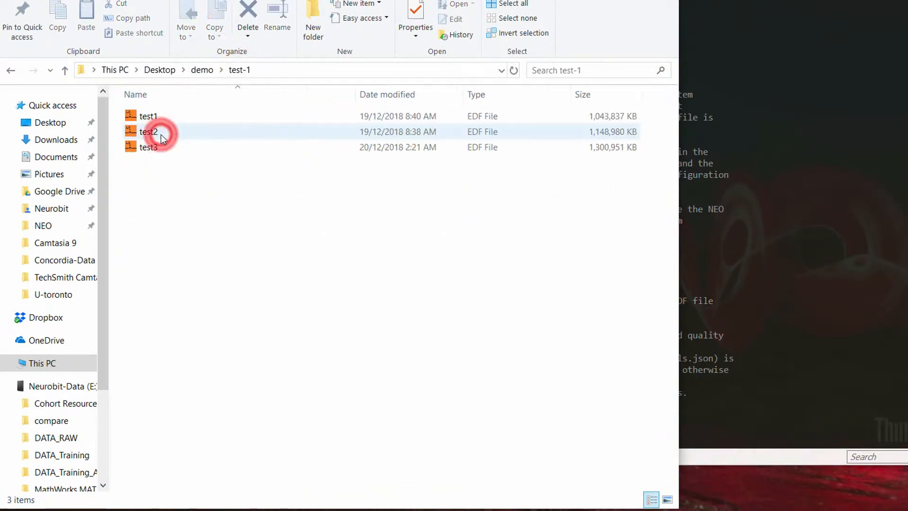
left_click_drag(159, 200, 127, 113)
View the three EDF files' combined Properties, then return to Cmder.
right_click(152, 138)
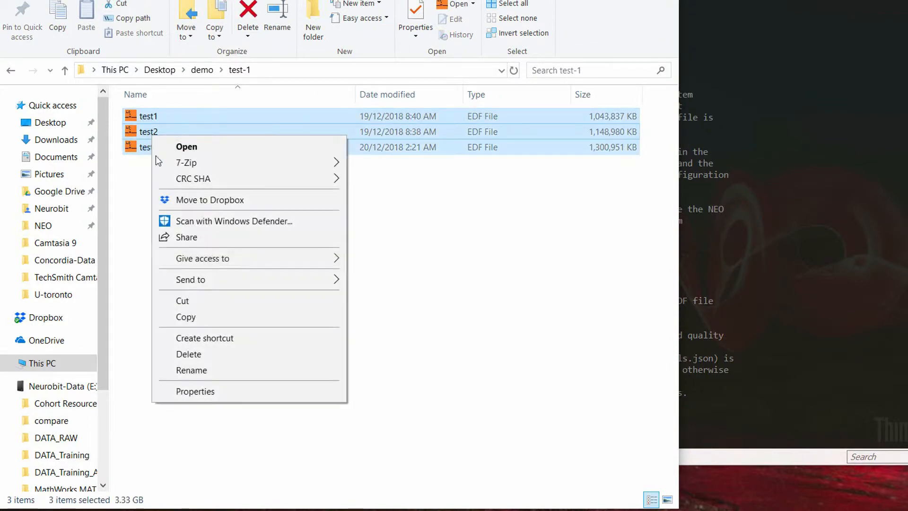
left_click(218, 389)
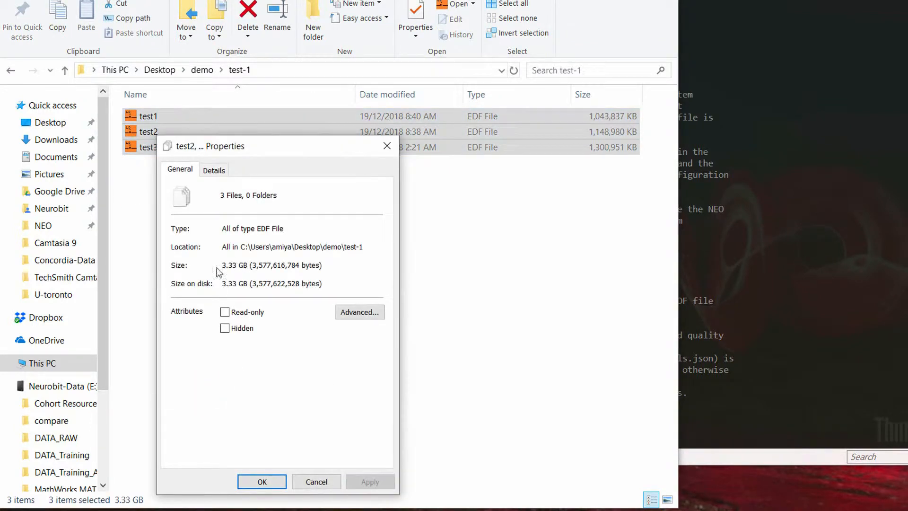
left_click(393, 147)
left_click(280, 235)
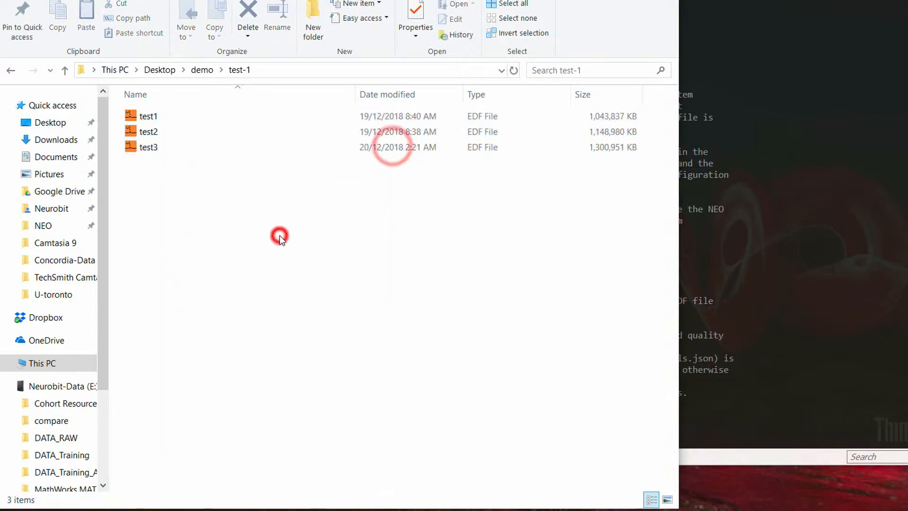
left_click(744, 185)
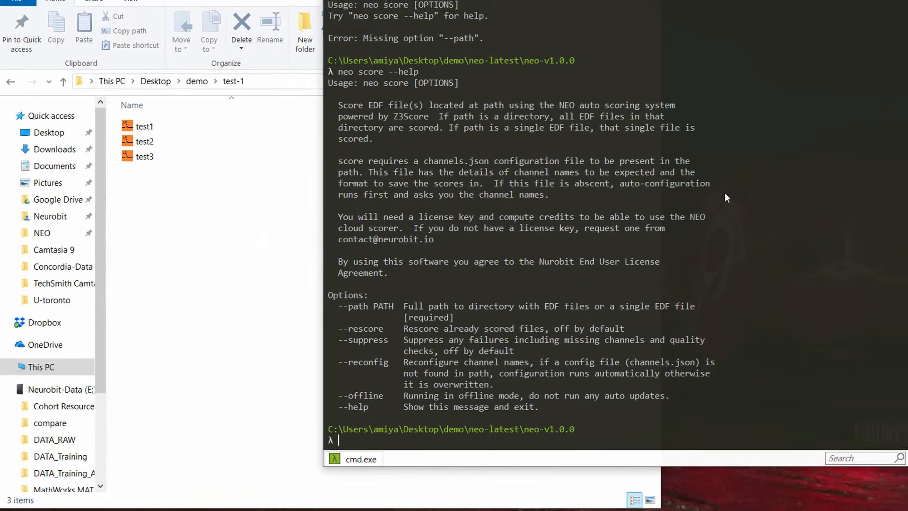
Clear the terminal and run neo score --path with the copied demo\test-1 folder path.
type("cls")
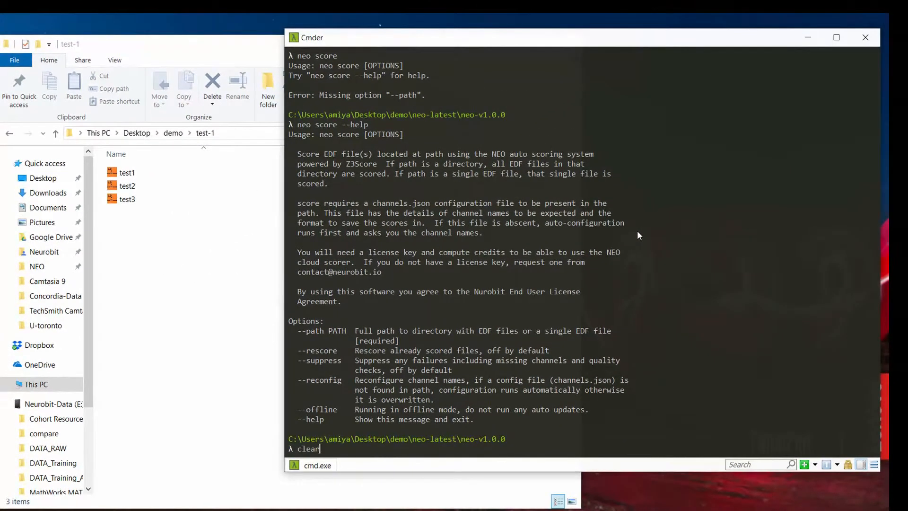
key("Return")
type("neo sc")
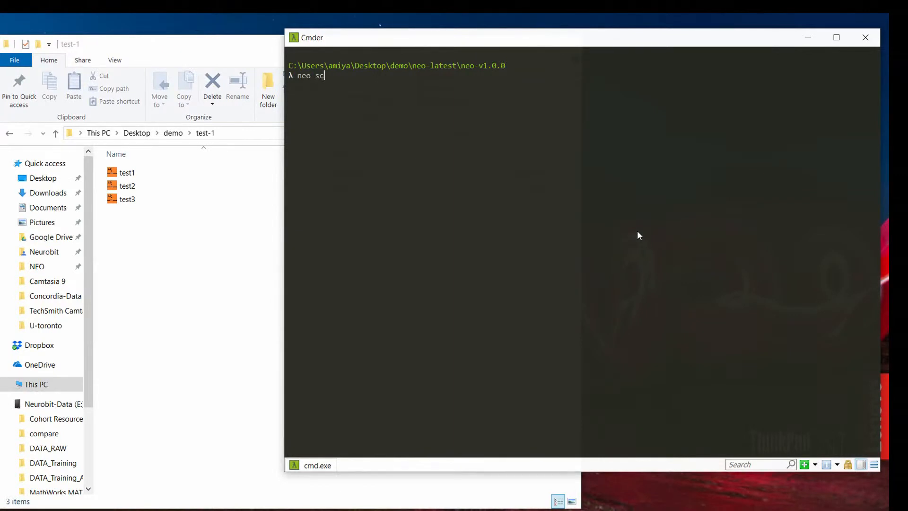
type("ore --path")
left_click(239, 134)
key("ctrl+c")
left_click(747, 186)
key("ctrl+v")
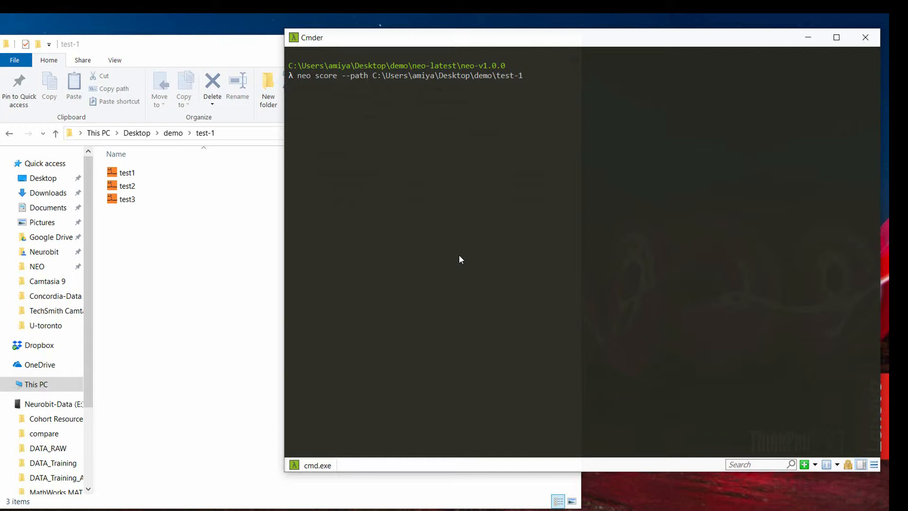
key("Return")
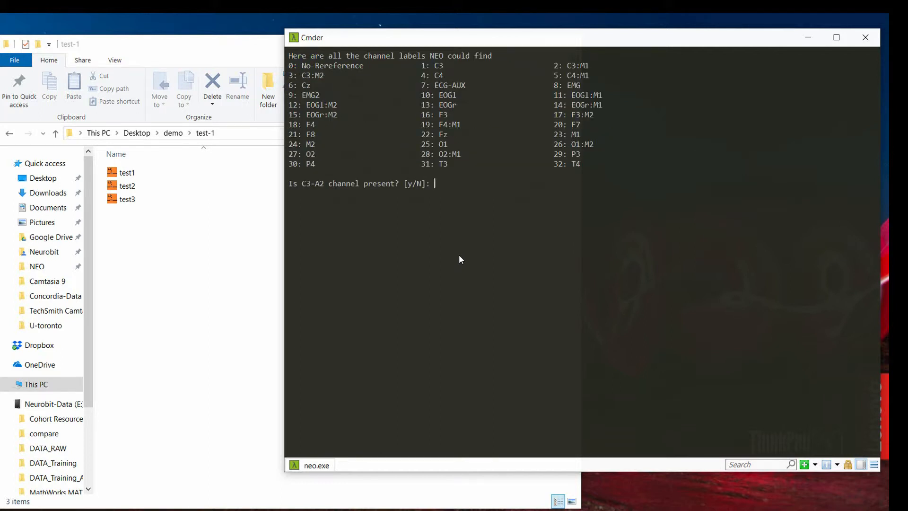
Confirm C3-A2 is present and map it to channels 3:0, 1:0, 2:0.
type("y")
key("Return")
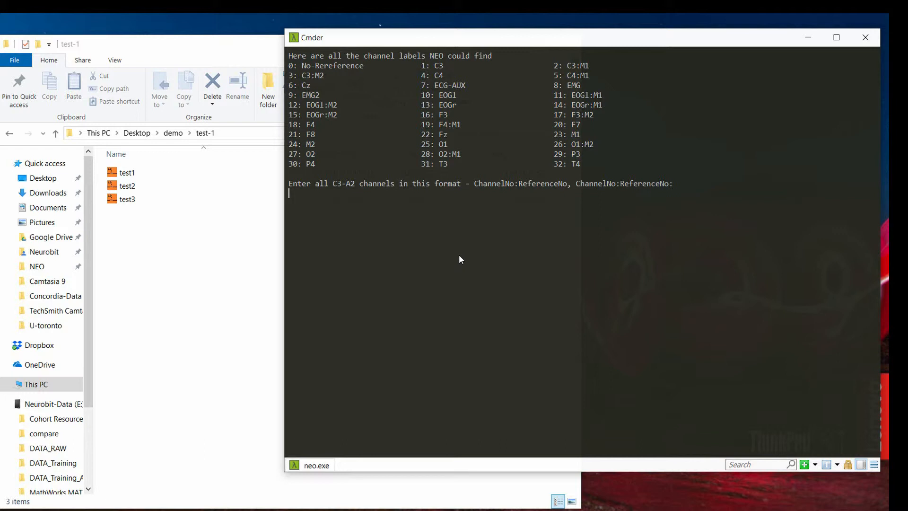
type("3:0,")
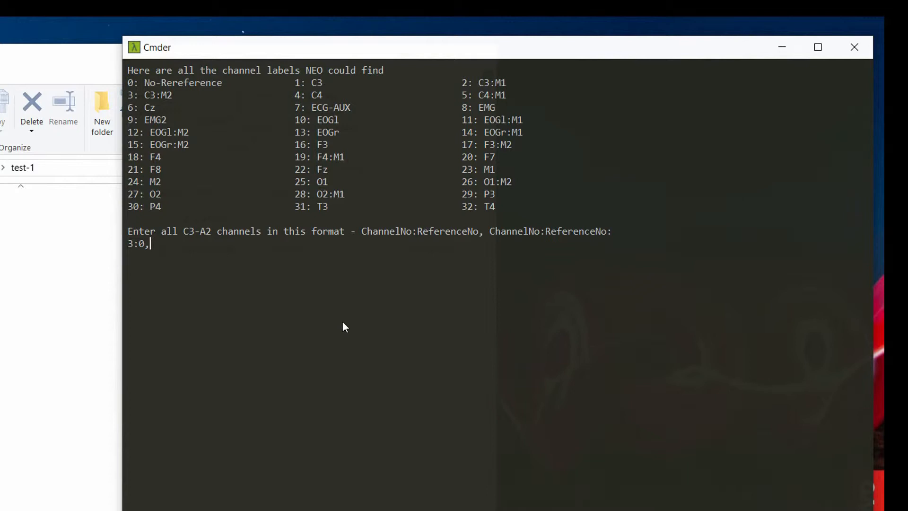
type("1")
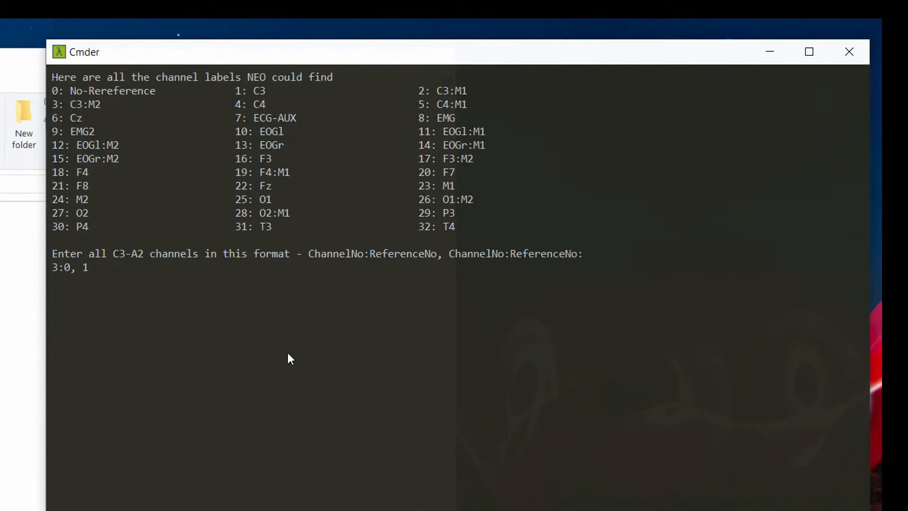
type(":0")
type(", 2:0")
Submit the C3-A2 channel list, then map C4-A1 to channels 5 and 4.
key("Return")
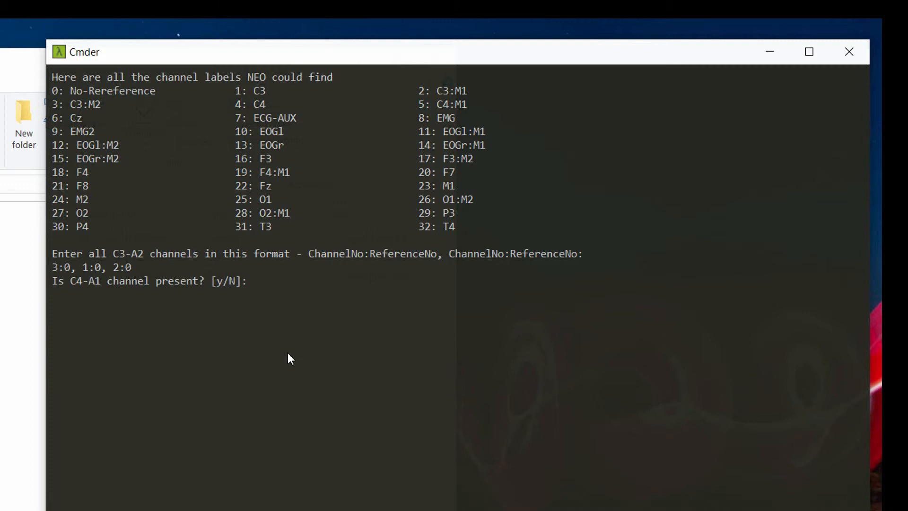
type("y")
key("Return")
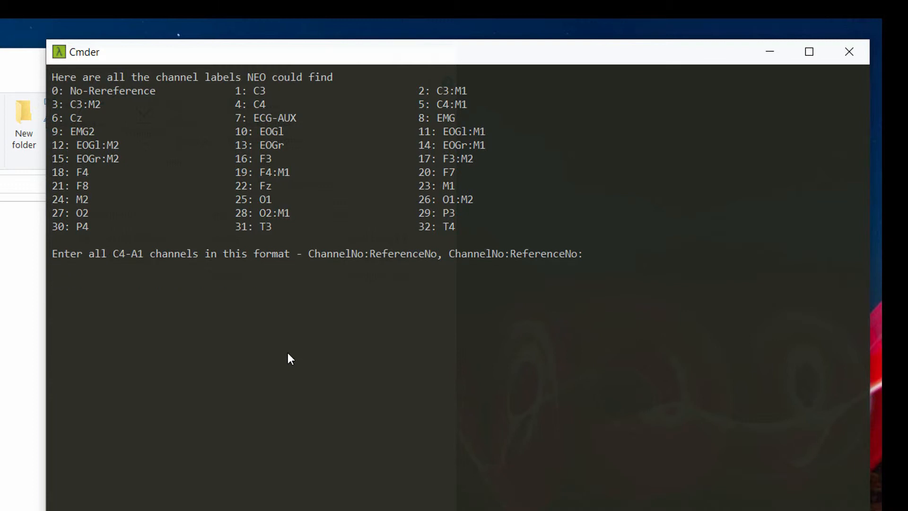
type("5:0, 4:0,")
key("BackSpace")
key("BackSpace")
key("Return")
Map EOGL-A2 to channel 12 and EOGR-A1 to channel 14.
type("y")
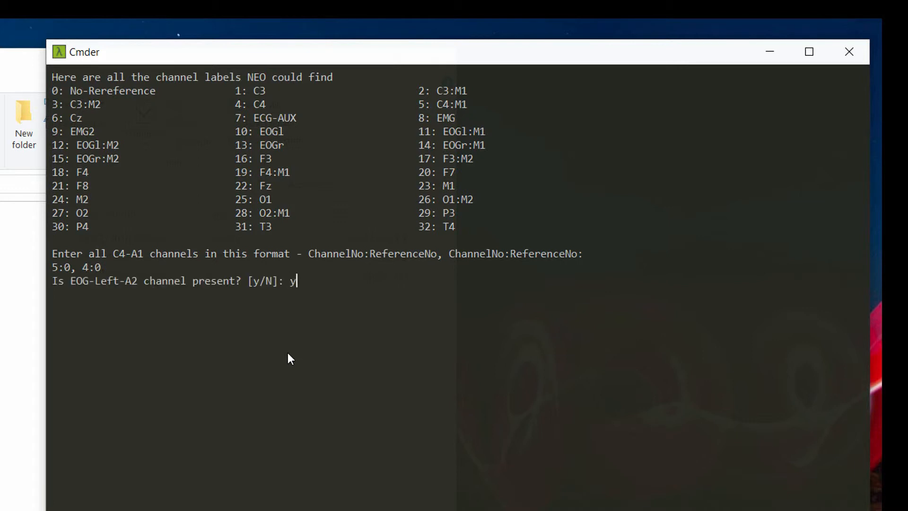
key("Return")
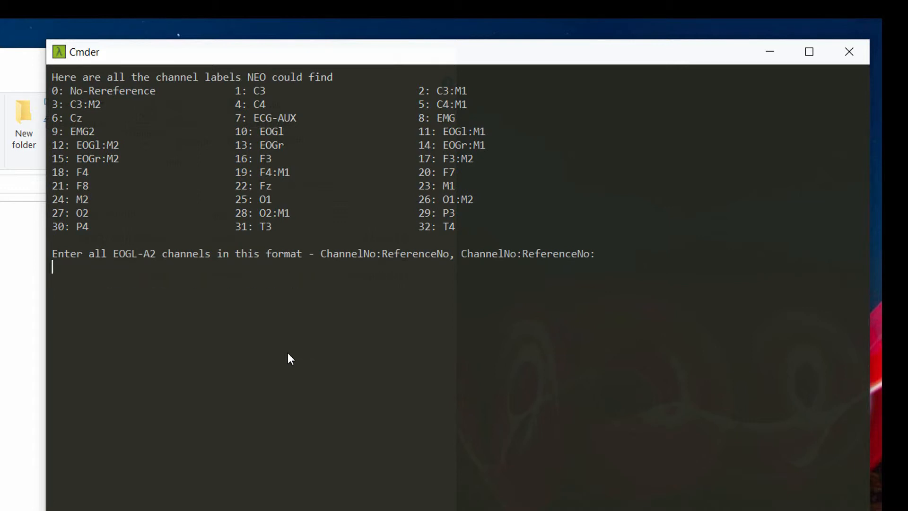
type("12:0")
key("Return")
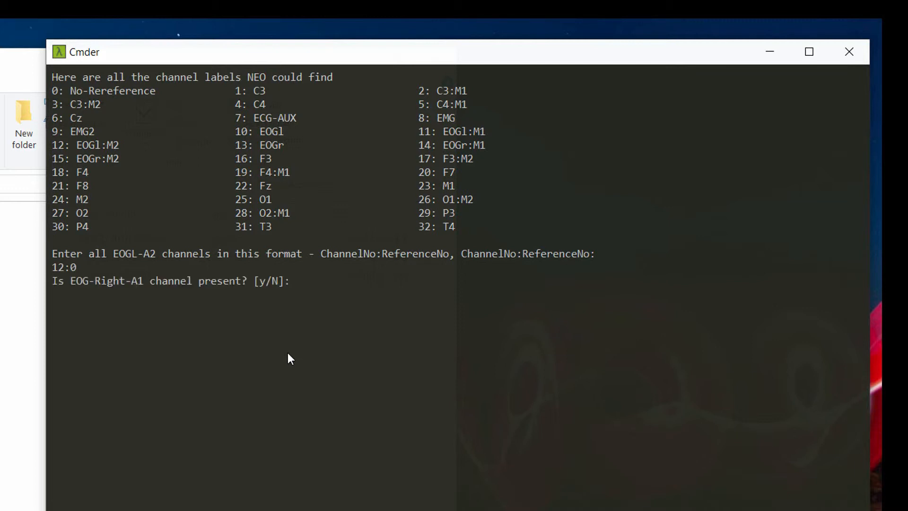
type("y")
key("Return")
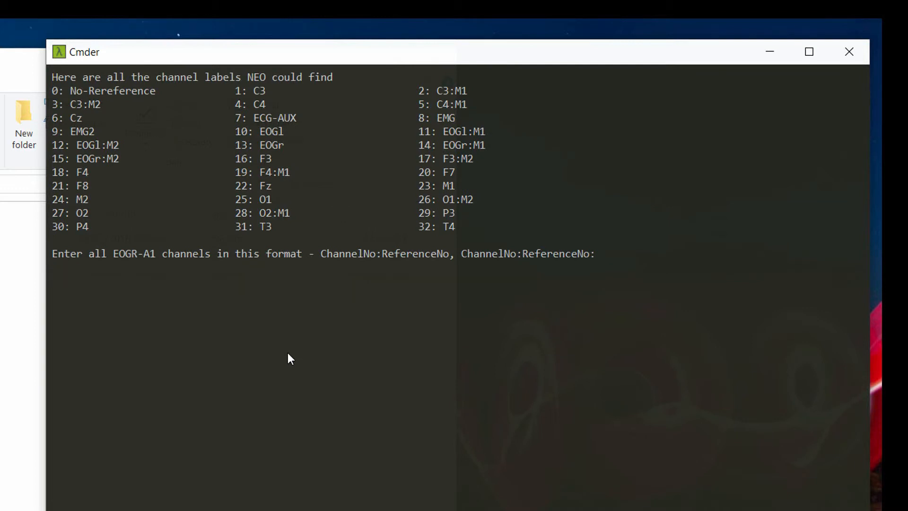
type("14:0")
key("Return")
Confirm an EMG channel exists and map it to channel 8.
type("y")
key("Return")
type("8")
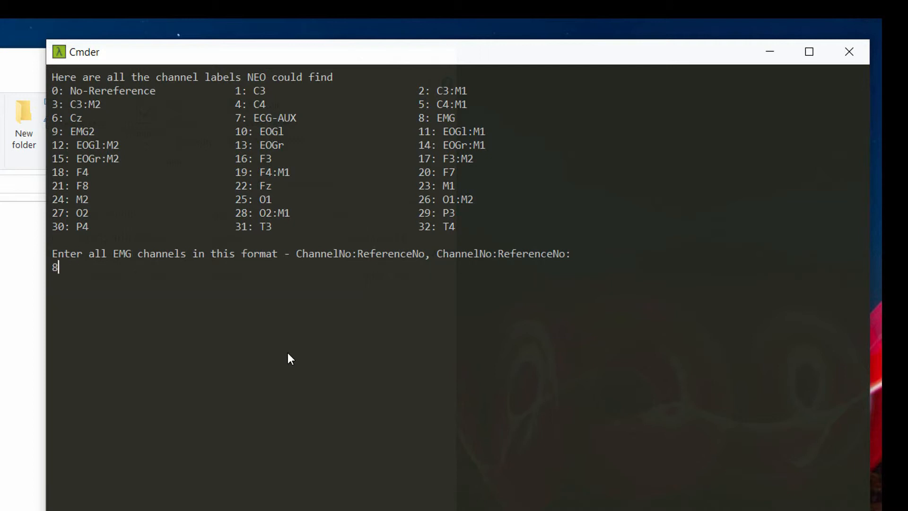
type(":0")
key("Return")
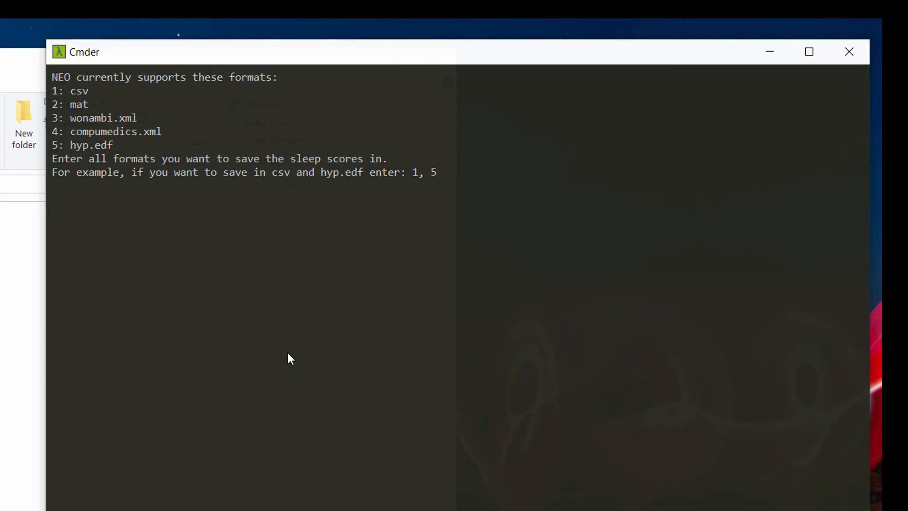
Pick formats 1,2 (csv and mat), review the printed JSON and approve saving channels.json.
type("1,2")
key("Return")
scroll(287, 359, "up", 3)
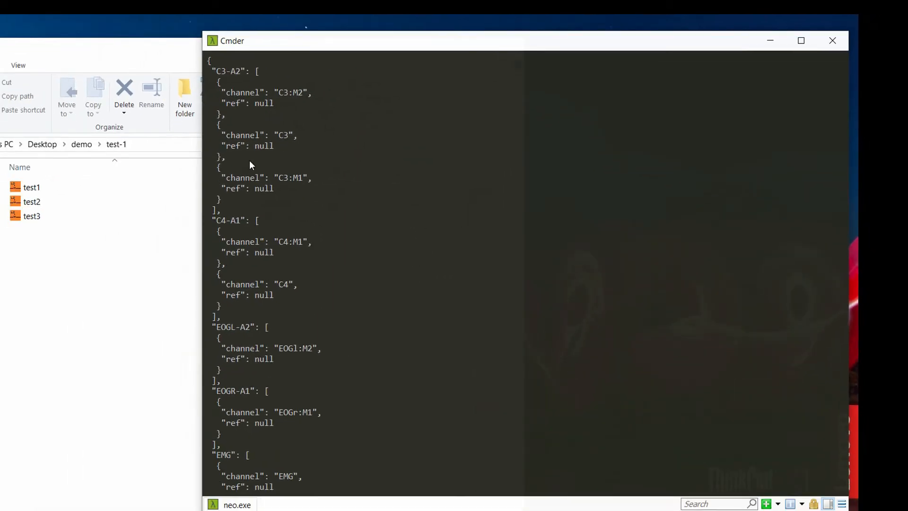
scroll(303, 196, "down", 1)
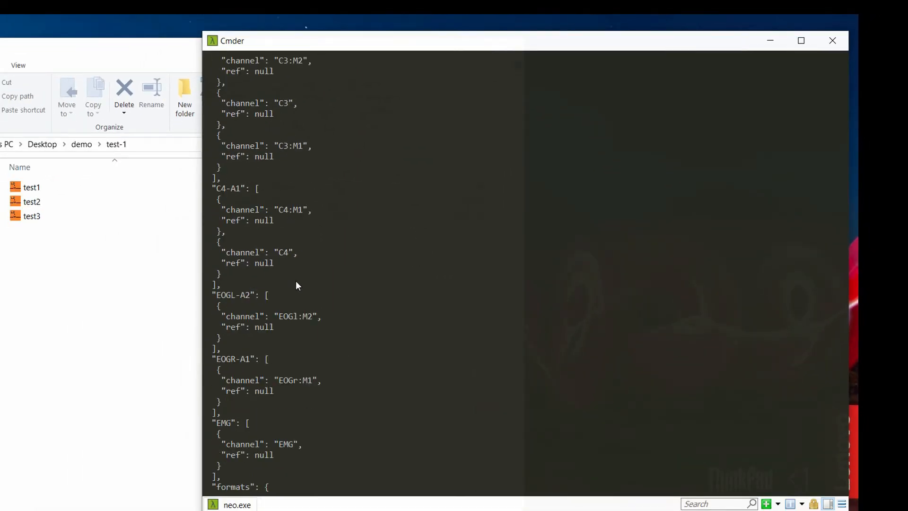
scroll(302, 293, "down", 2)
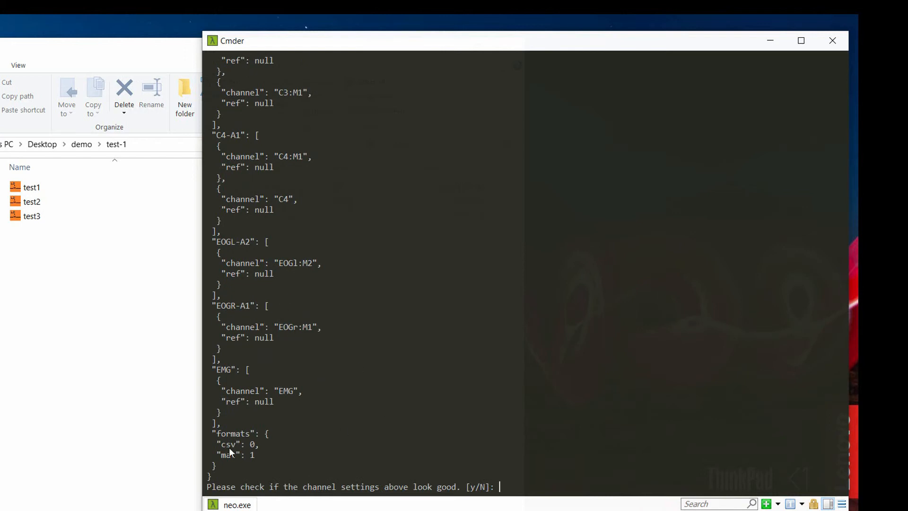
type("y")
key("Return")
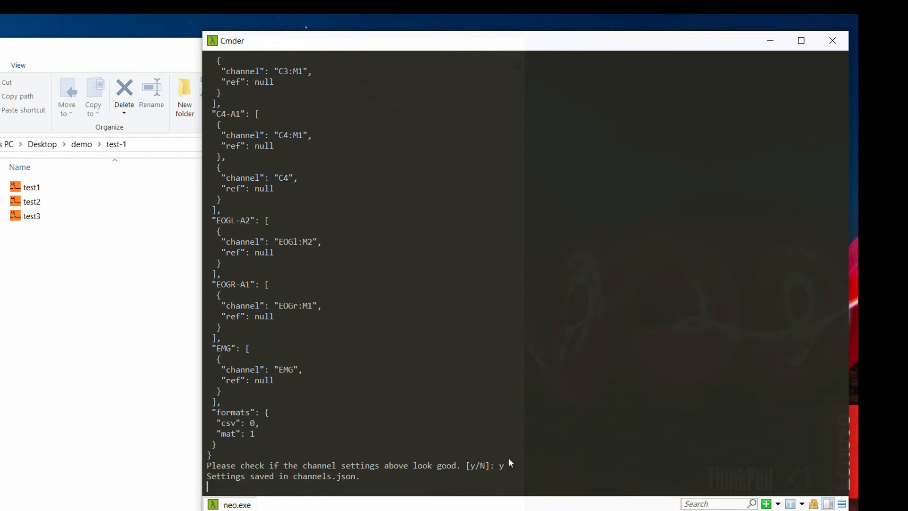
Open channels.json from the test-1 folder and scroll through its contents.
left_click(82, 291)
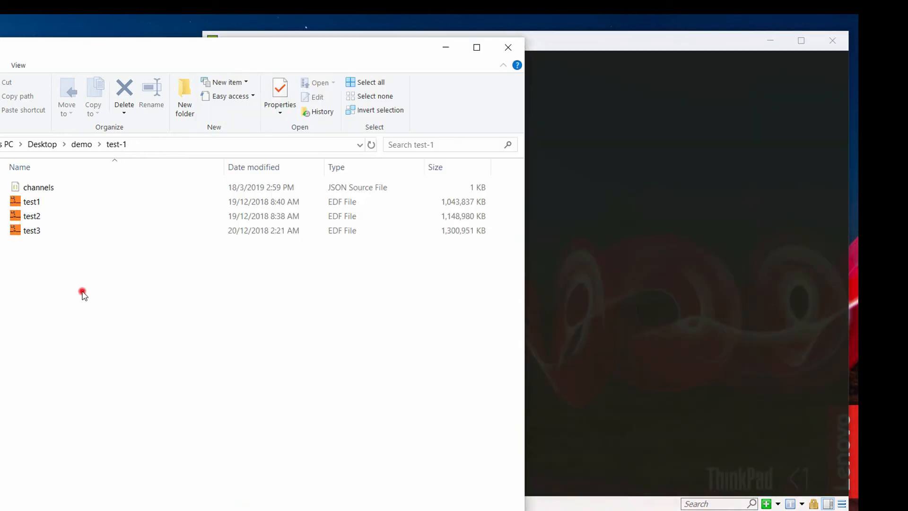
double_click(33, 188)
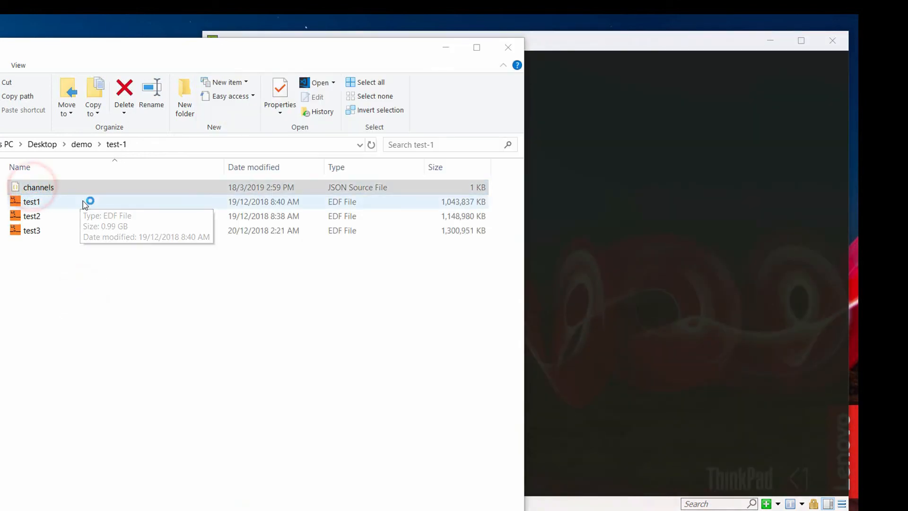
left_click_drag(384, 101, 536, 68)
scroll(506, 263, "down", 7)
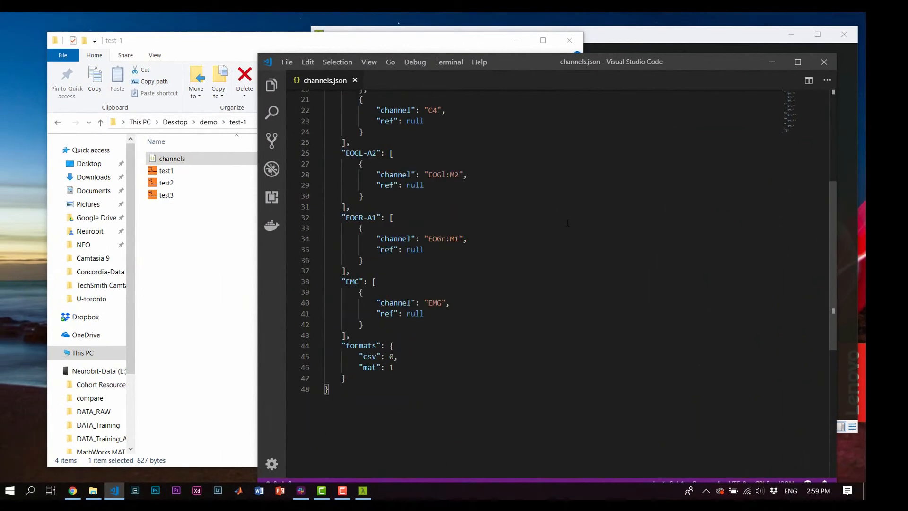
scroll(567, 223, "up", 7)
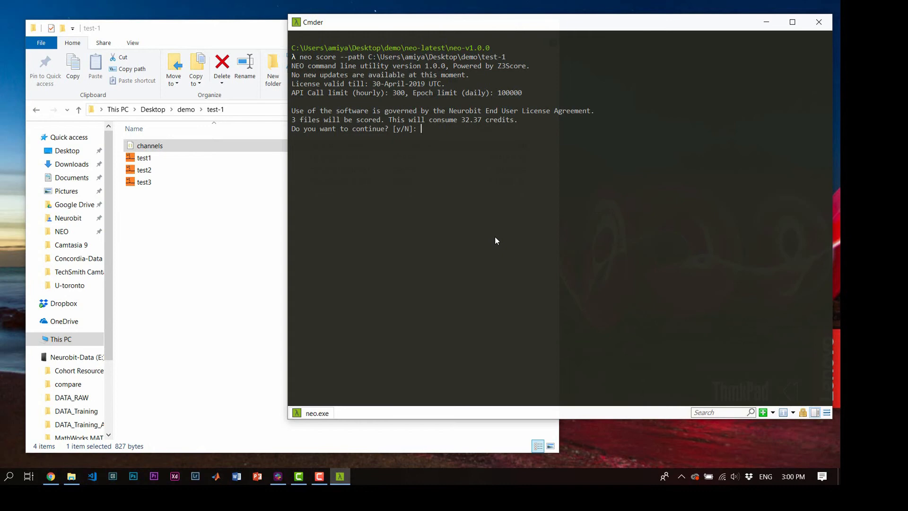
Answer y to the 32.37-credit prompt to start scoring the three EDF files.
type("y")
key("Return")
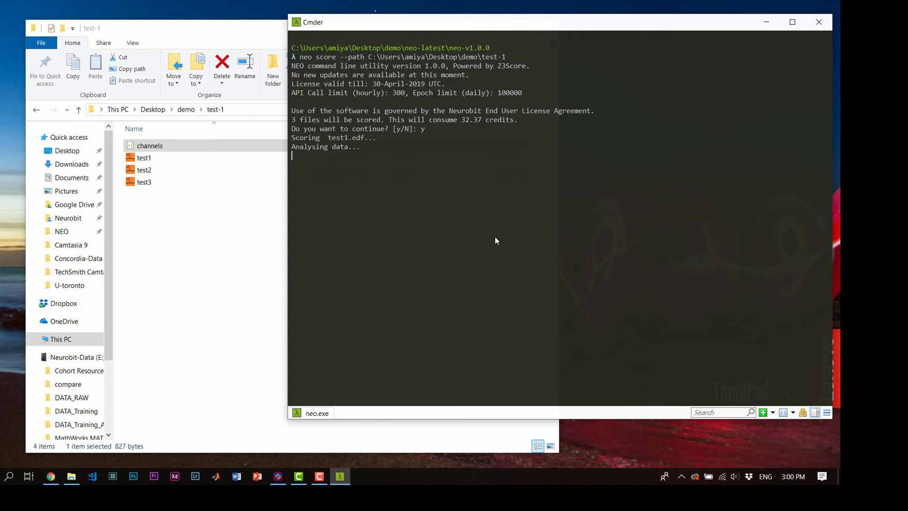